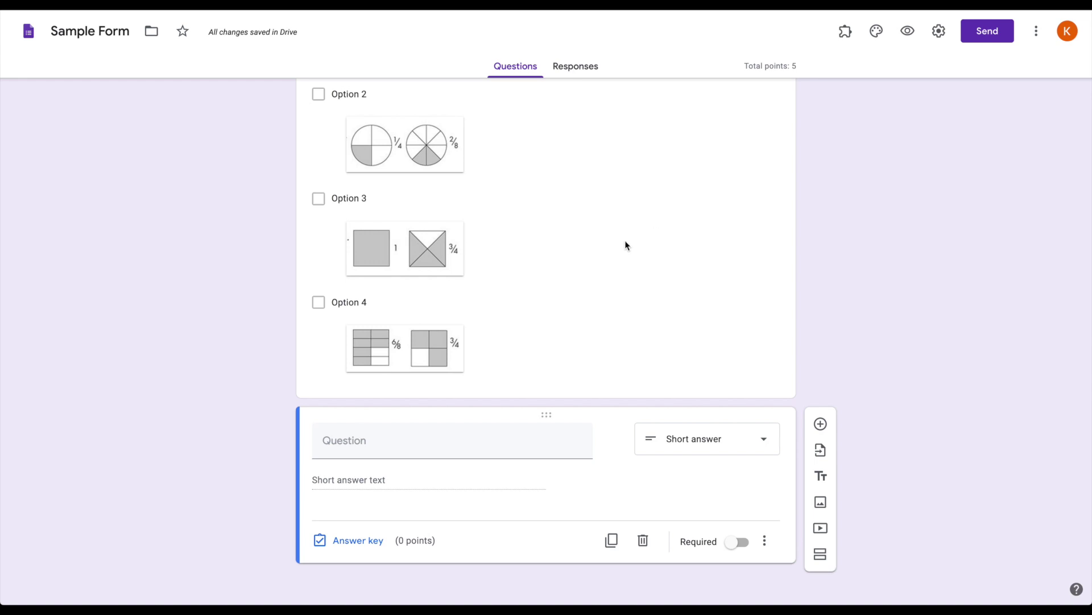
- Place the cursor in the Question field of the new Short answer card
{"action": "left_click", "coordinate": [388, 441]}
- Paste the hypotenuse formula question and accept the suggested answer 'Pythagorean Theorem'
{"action": "type", "text": "What is the name of the formula that you can use to find out the length of the hypotenuse of a right triangle?"}
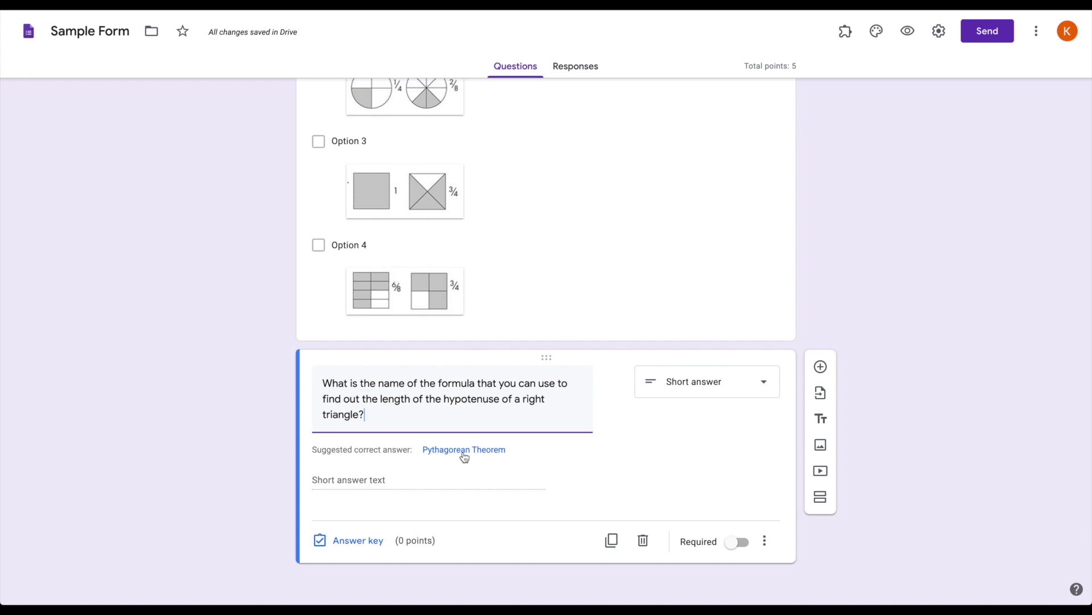
{"action": "left_click", "coordinate": [463, 451]}
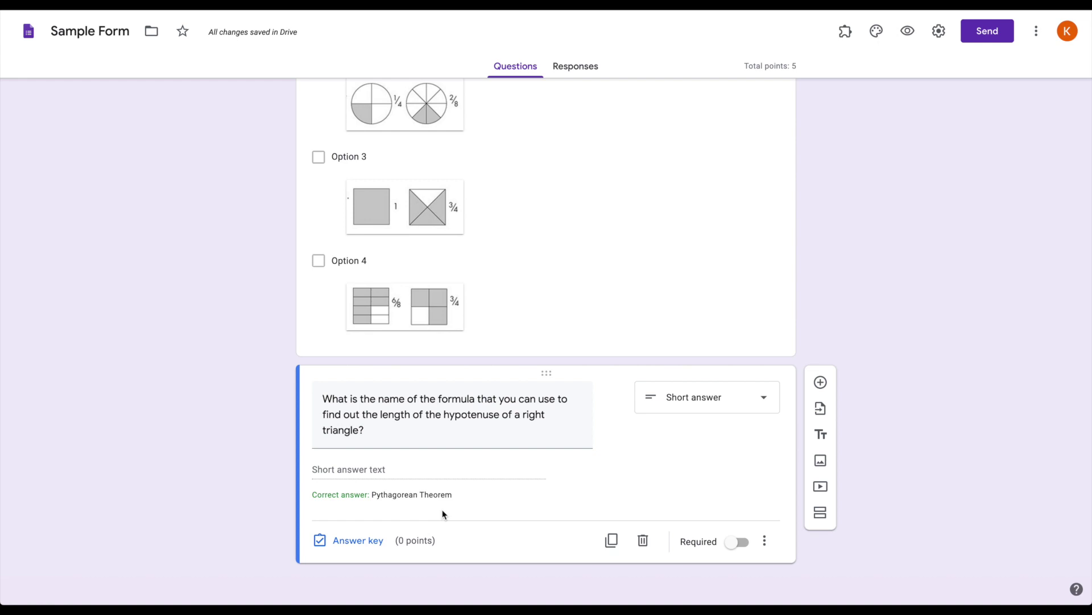
- Add spelling variants like 'pythagorean theorum', 'Pythagorean' and 'pythagoran' as accepted answers
{"action": "left_click", "coordinate": [374, 541]}
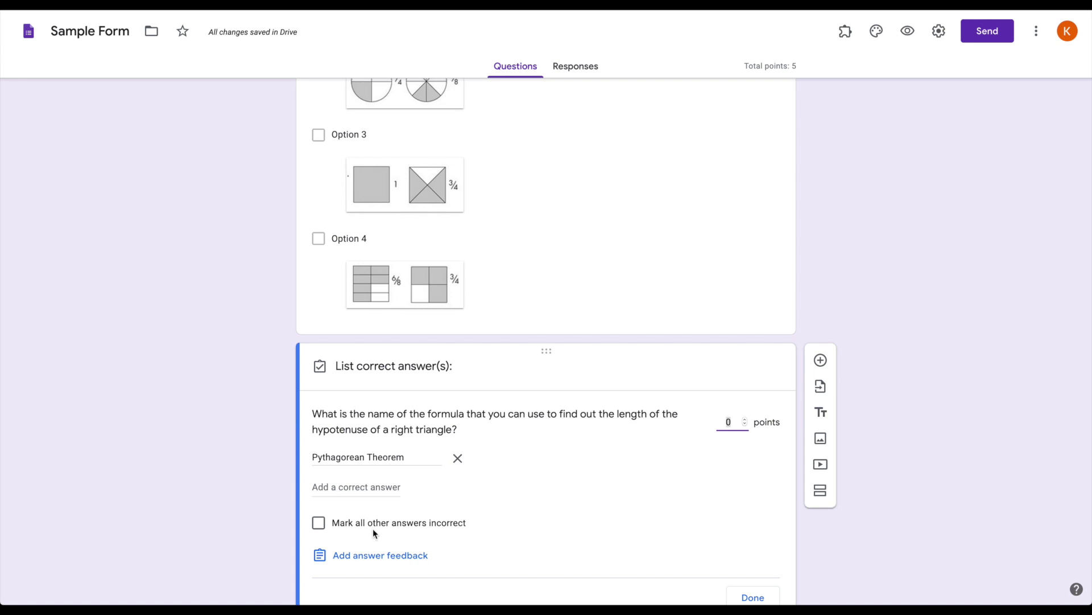
{"action": "left_click", "coordinate": [365, 487]}
{"action": "type", "text": "pythagorean theorem"}
{"action": "key", "text": "Return"}
{"action": "type", "text": "pythagorean theorum"}
{"action": "key", "text": "Return"}
{"action": "type", "text": "Pythagorean theorem"}
{"action": "key", "text": "Return"}
{"action": "type", "text": "Pythagorean theorumpythagorean"}
{"action": "key", "text": "Return"}
{"action": "type", "text": "Pythagorean"}
{"action": "key", "text": "Return"}
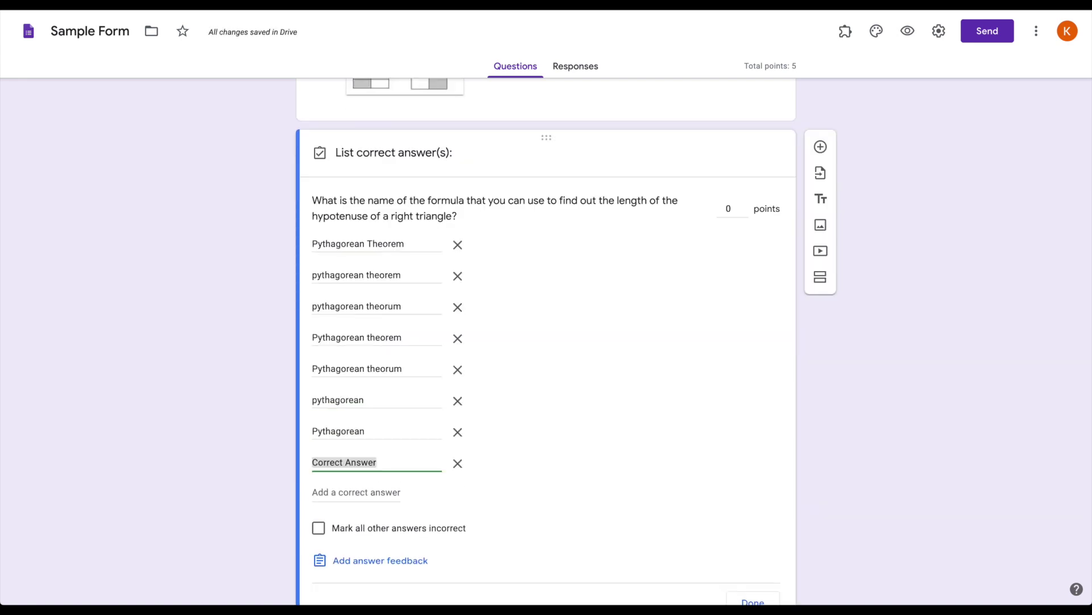
{"action": "type", "text": "pythagoran"}
{"action": "key", "text": "Return"}
{"action": "type", "text": "Pythagoran"}
- Mark all other answers incorrect and make the question worth 1 point
{"action": "scroll", "coordinate": [576, 529], "scroll_direction": "down", "scroll_amount": 1}
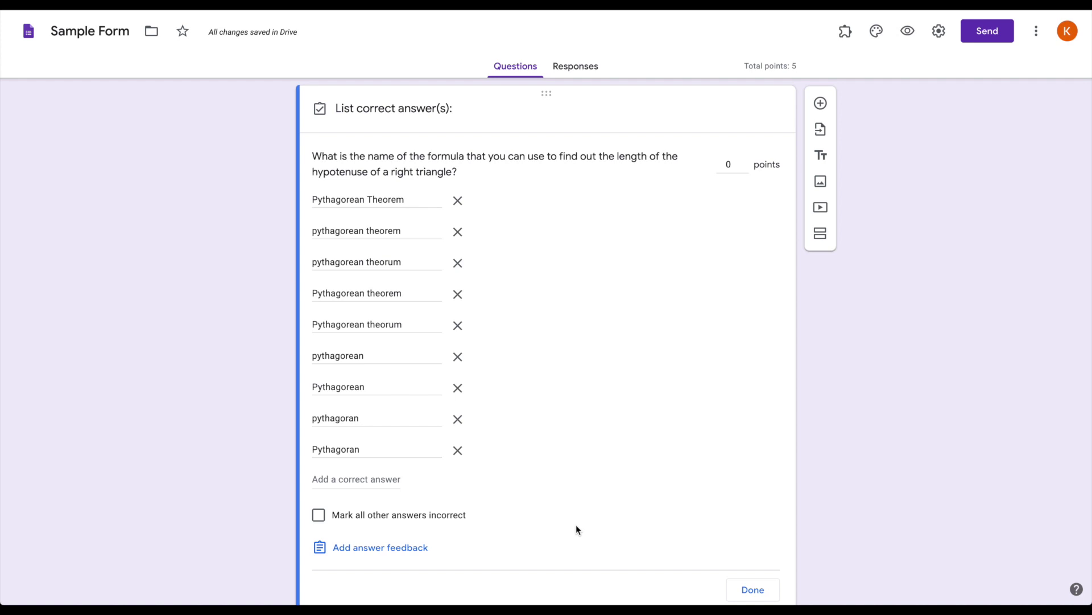
{"action": "scroll", "coordinate": [483, 464], "scroll_direction": "down", "scroll_amount": 1}
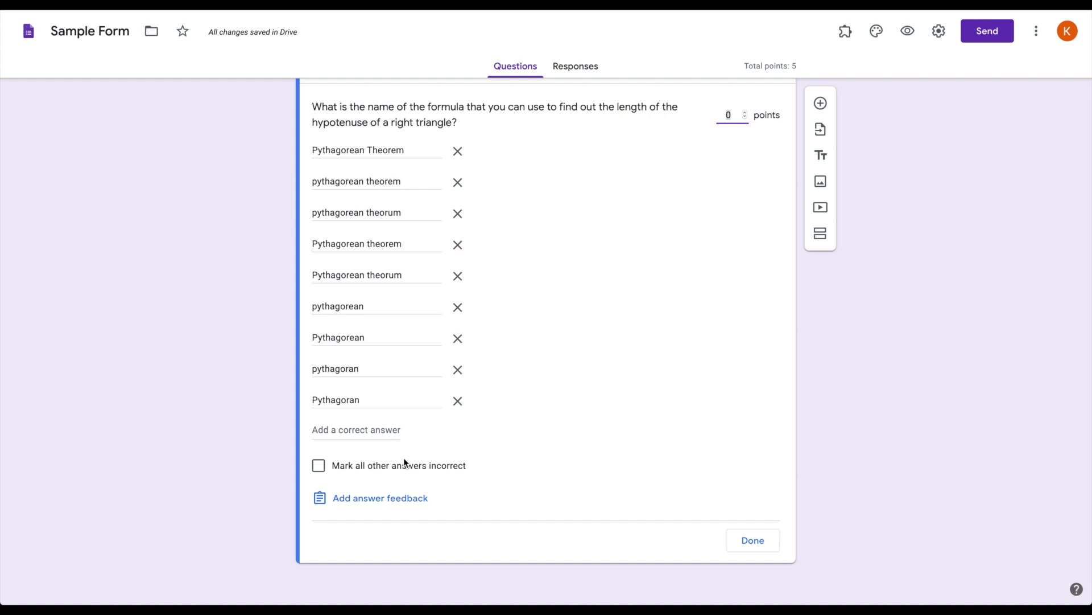
{"action": "left_click", "coordinate": [319, 466]}
{"action": "left_click", "coordinate": [745, 113]}
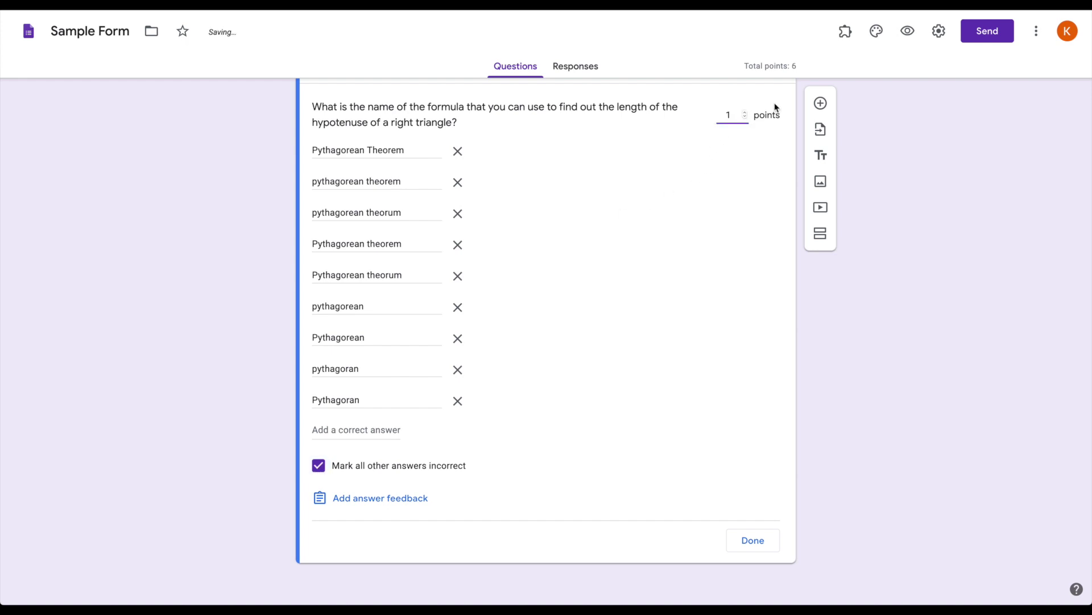
{"action": "left_click", "coordinate": [753, 540]}
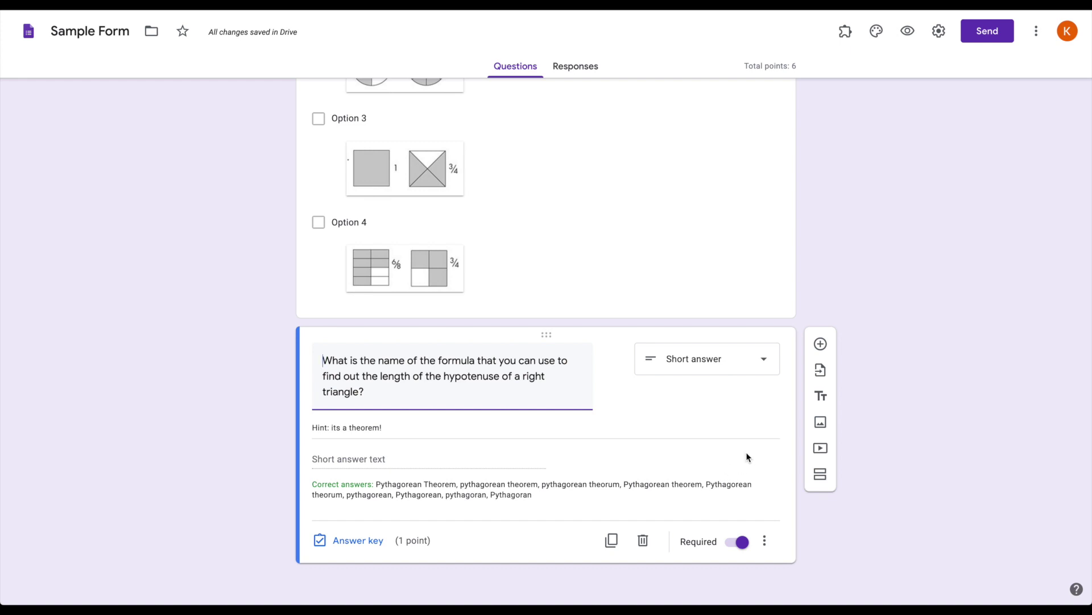
- Make the triangle-length question worth 1 point in its answer key
{"action": "scroll", "coordinate": [718, 265], "scroll_direction": "down", "scroll_amount": 5}
{"action": "left_click", "coordinate": [718, 265]}
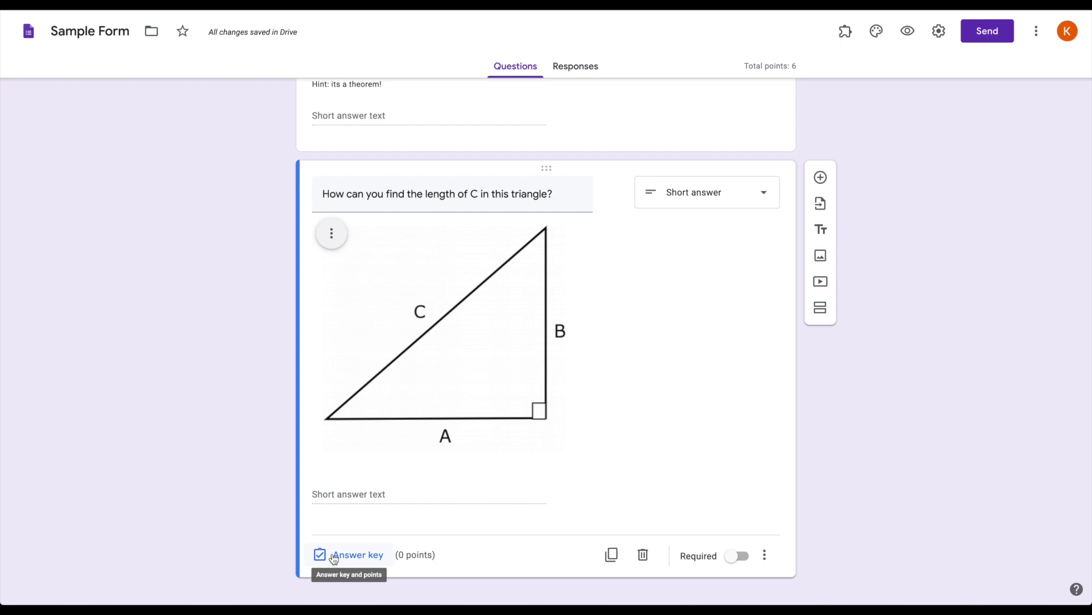
{"action": "left_click", "coordinate": [358, 554]}
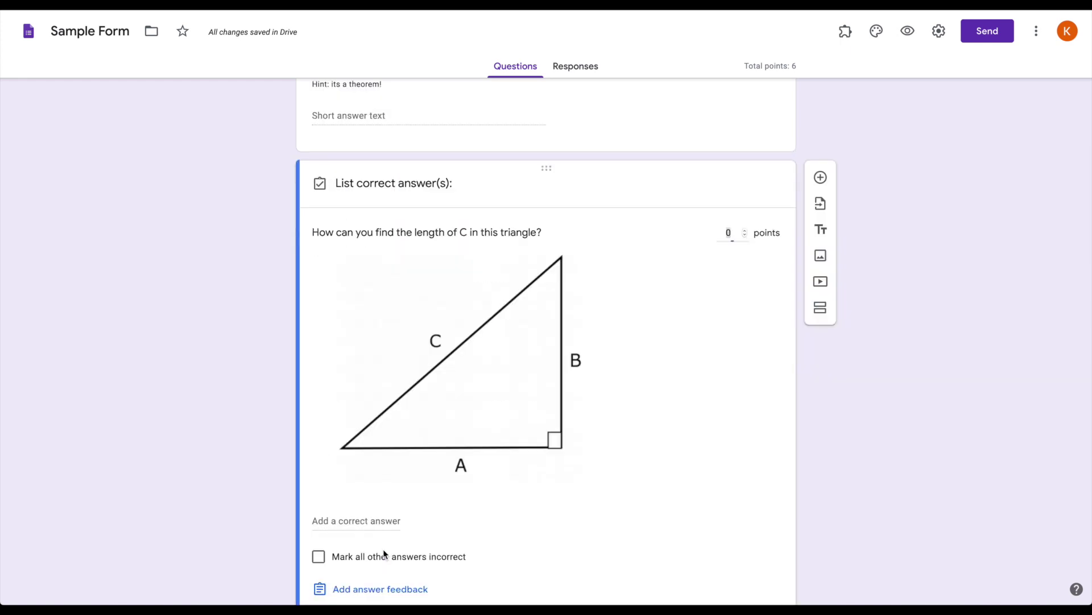
{"action": "left_click", "coordinate": [713, 321]}
{"action": "scroll", "coordinate": [712, 326], "scroll_direction": "down", "scroll_amount": 2}
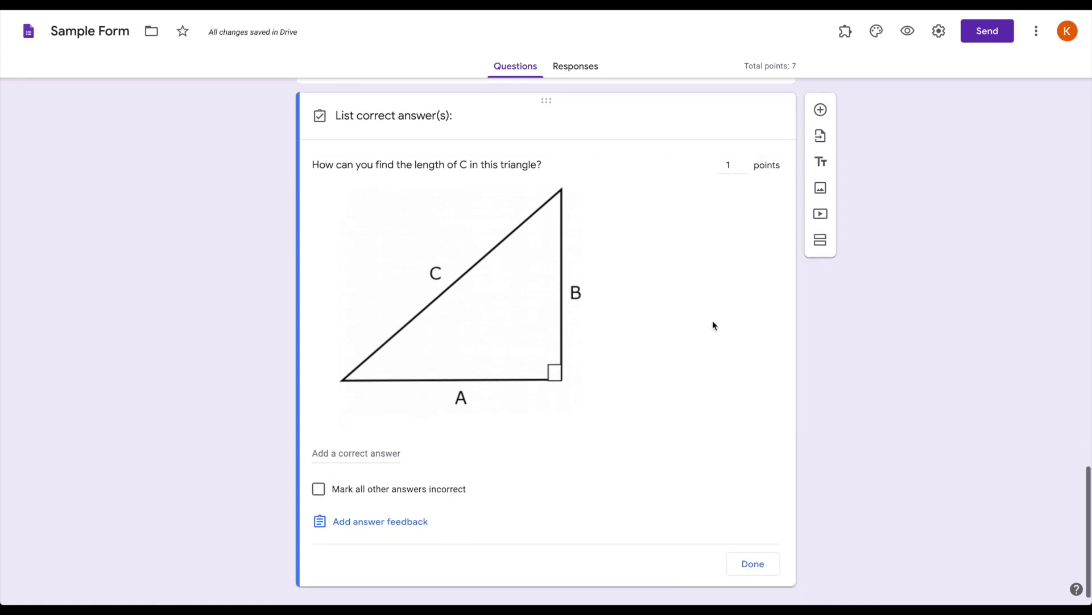
{"action": "left_click", "coordinate": [752, 536]}
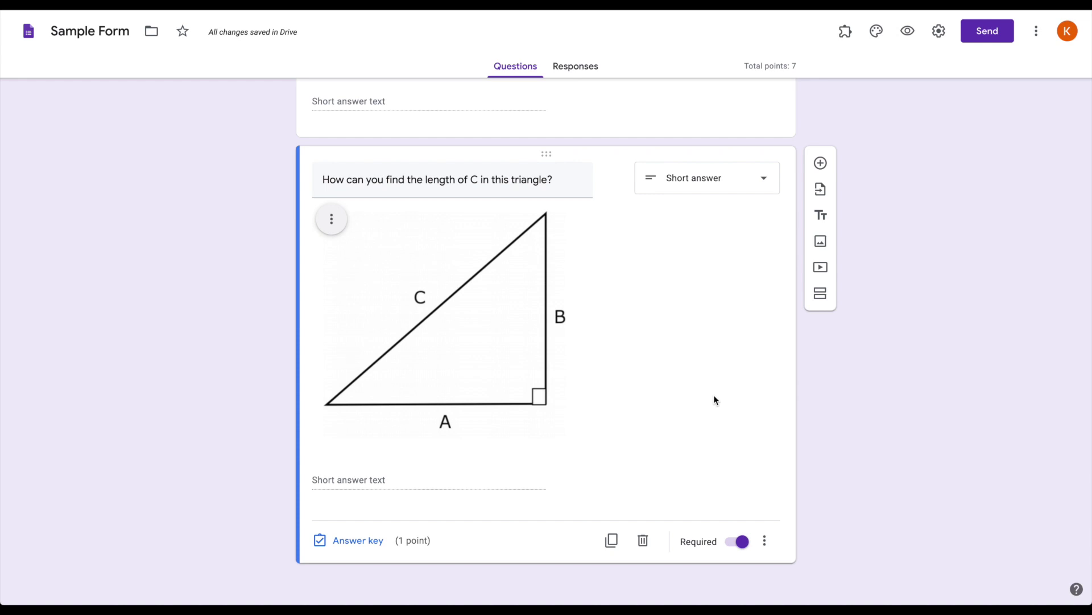
- Duplicate the triangle question and change the copy to a Paragraph question
{"action": "left_click", "coordinate": [612, 540]}
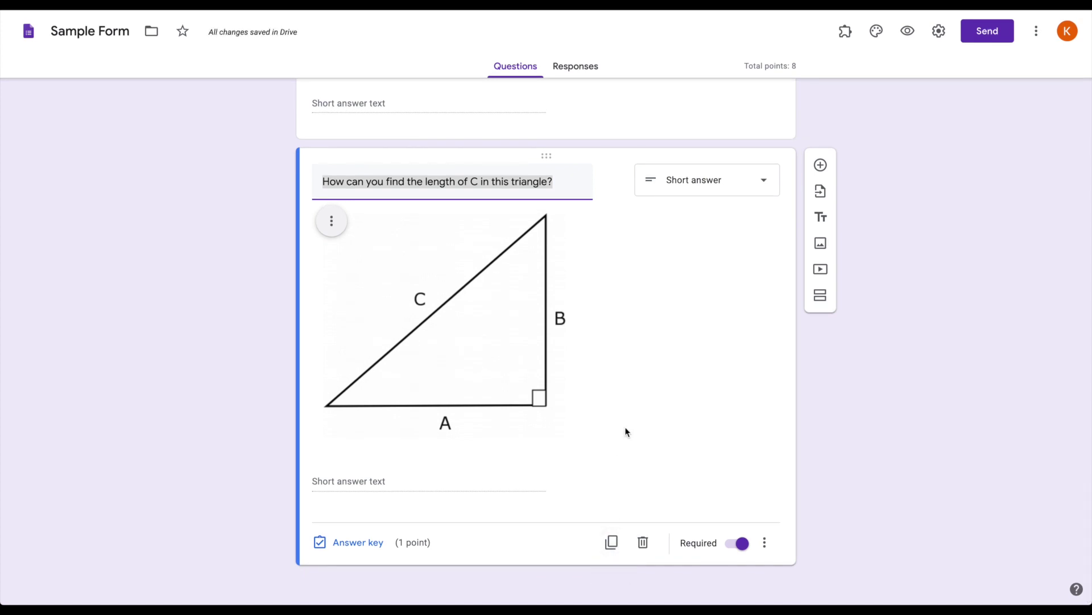
{"action": "left_click", "coordinate": [692, 190]}
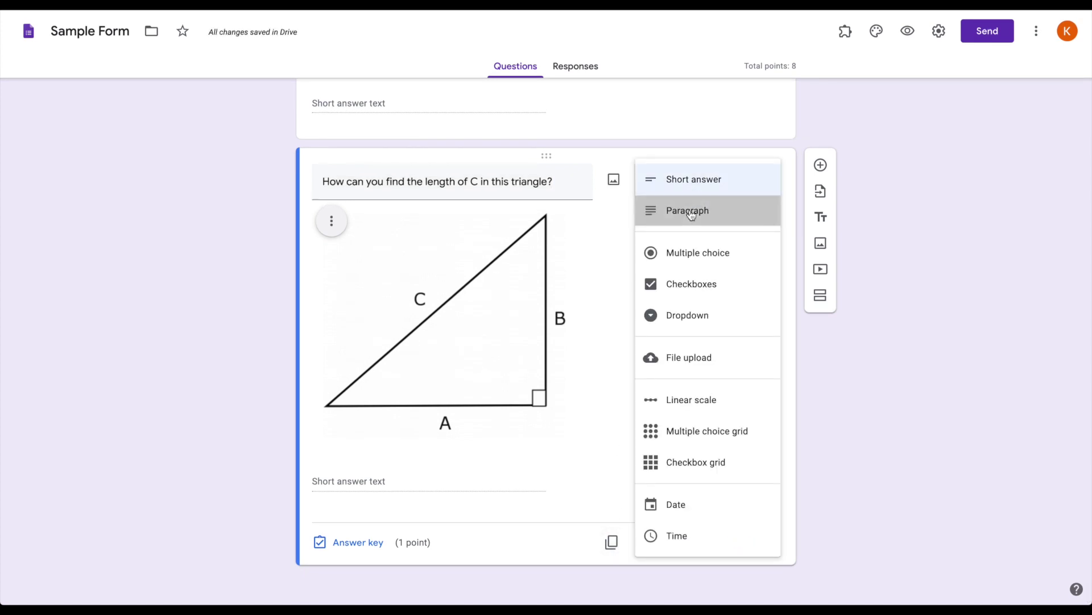
{"action": "left_click", "coordinate": [692, 211]}
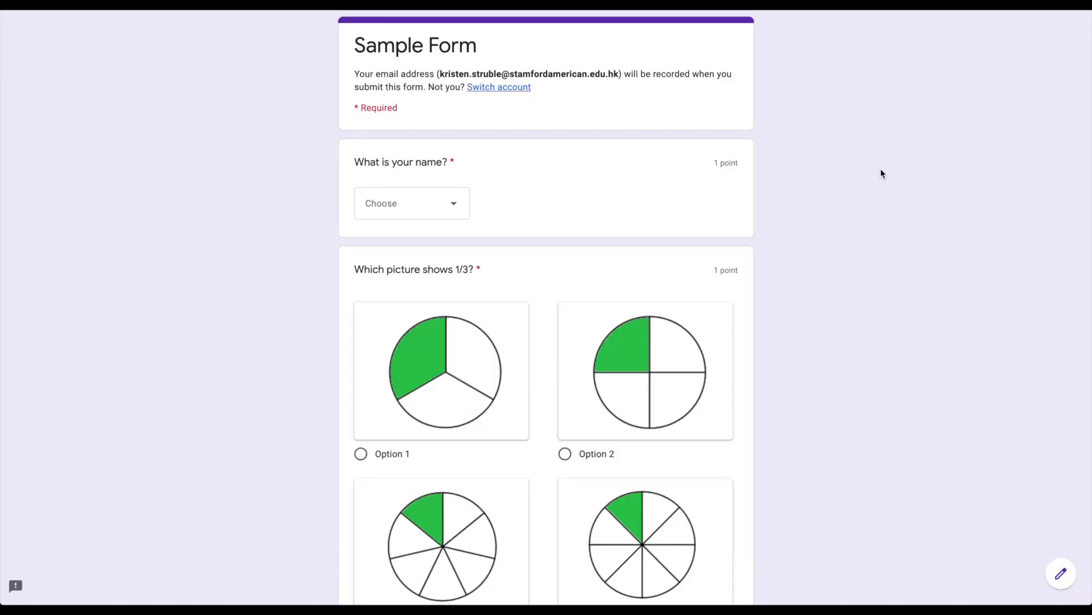
- Choose a student name as respondent and tick Options 2 and 4 as equivalent pairs
{"action": "left_click", "coordinate": [420, 204]}
{"action": "left_click", "coordinate": [412, 234]}
{"action": "scroll", "coordinate": [410, 232], "scroll_direction": "down", "scroll_amount": 10}
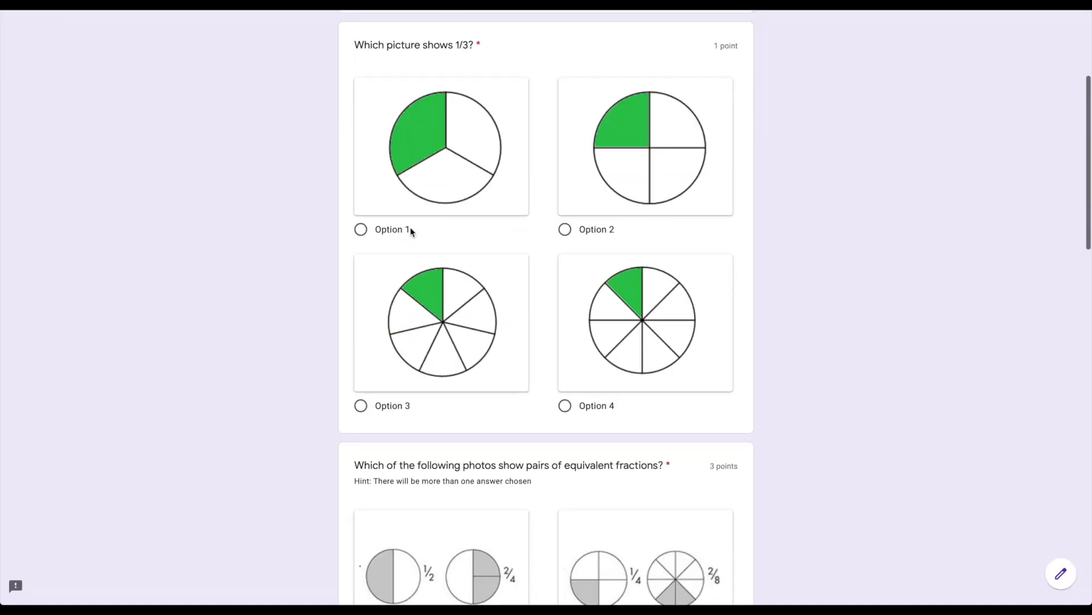
{"action": "left_click", "coordinate": [642, 204]}
{"action": "left_click", "coordinate": [641, 373]}
{"action": "scroll", "coordinate": [454, 203], "scroll_direction": "down", "scroll_amount": 8}
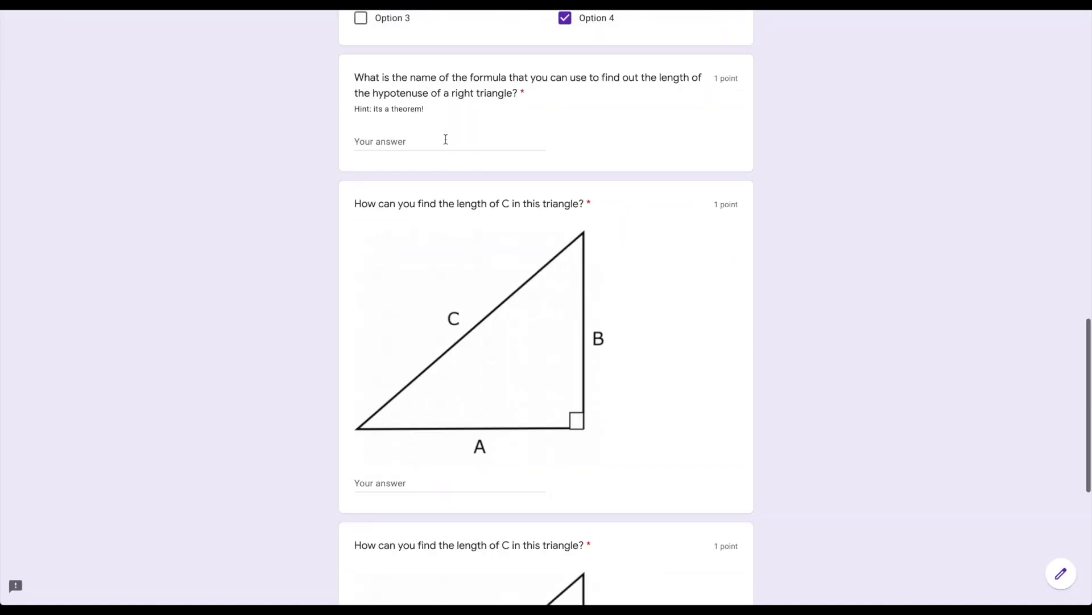
- Answer the triangle question explaining that a squared plus b squared equals c squared
{"action": "left_click", "coordinate": [402, 387]}
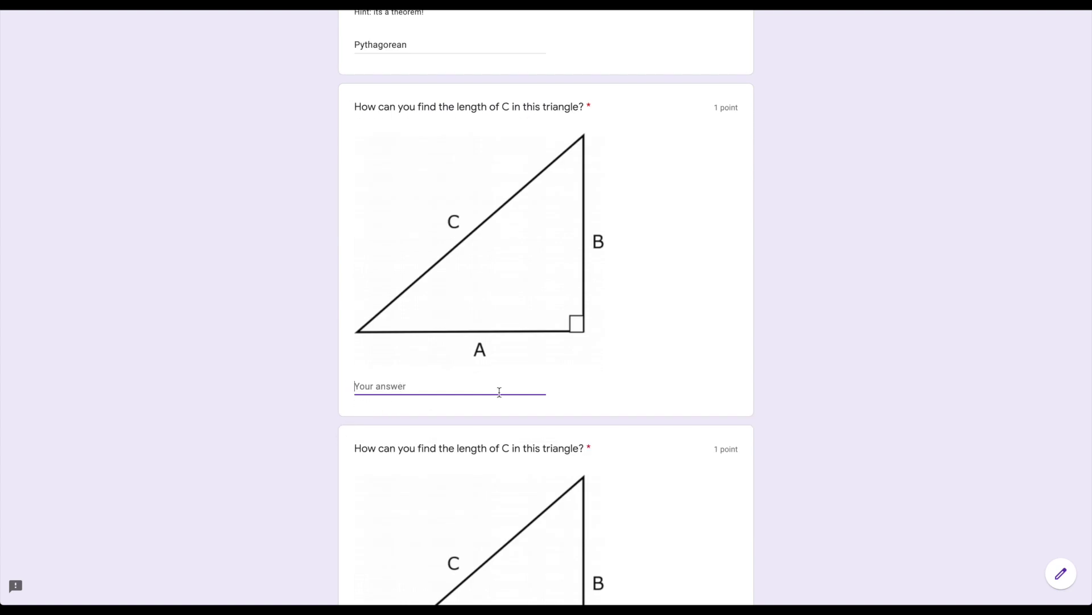
{"action": "type", "text": "You can use the pythagorean theo"}
{"action": "type", "text": "rem. A squared, plus b squared, is equal to c squared."}
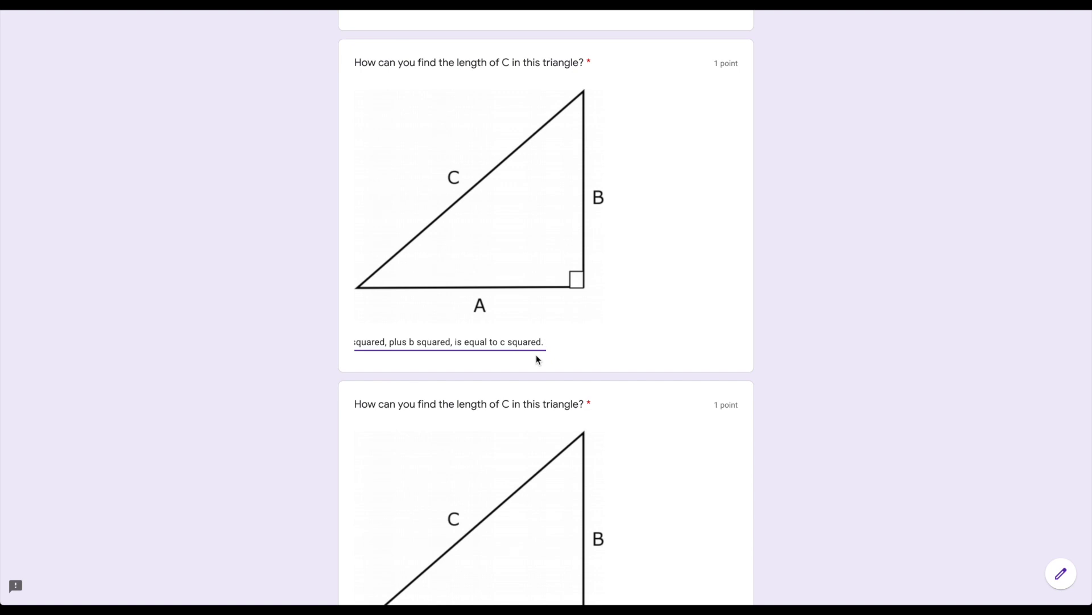
{"action": "key", "text": "Home"}
{"action": "key", "text": "End"}
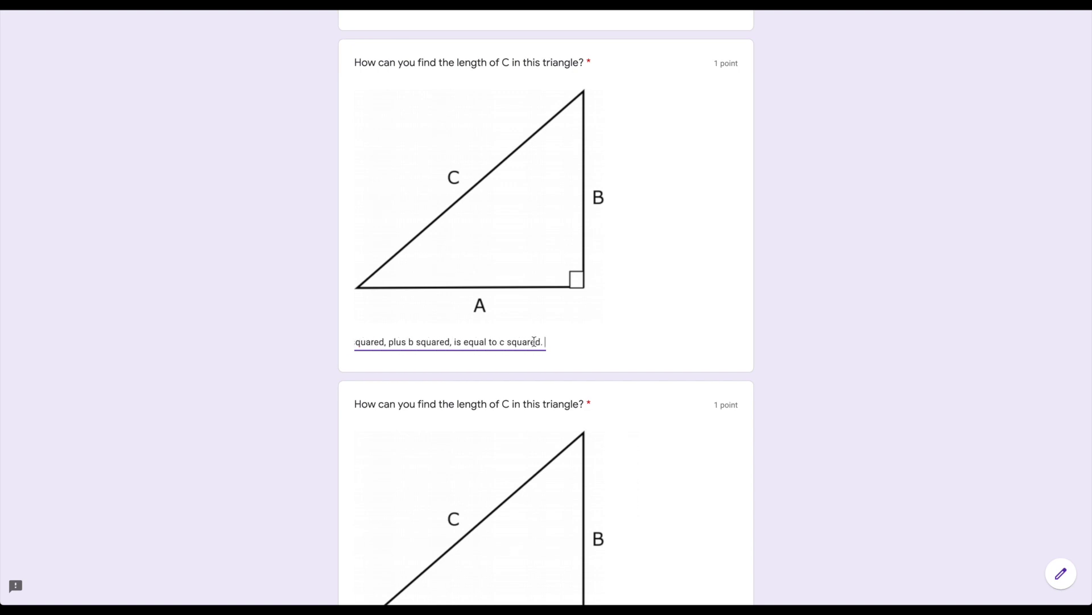
{"action": "key", "text": "Home"}
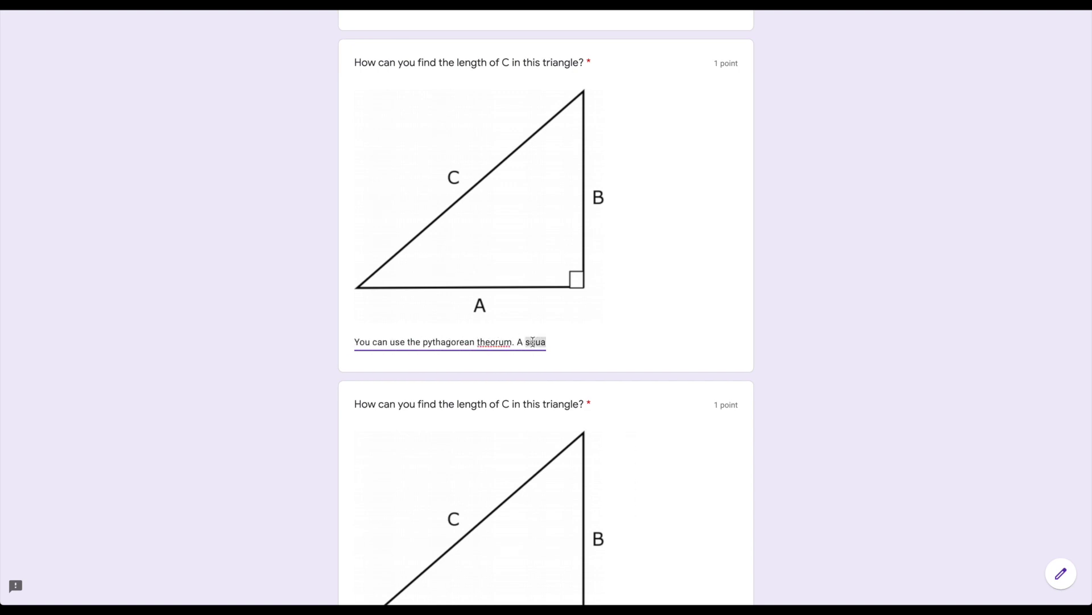
{"action": "triple_click", "coordinate": [533, 342]}
{"action": "scroll", "coordinate": [531, 342], "scroll_direction": "down", "scroll_amount": 4}
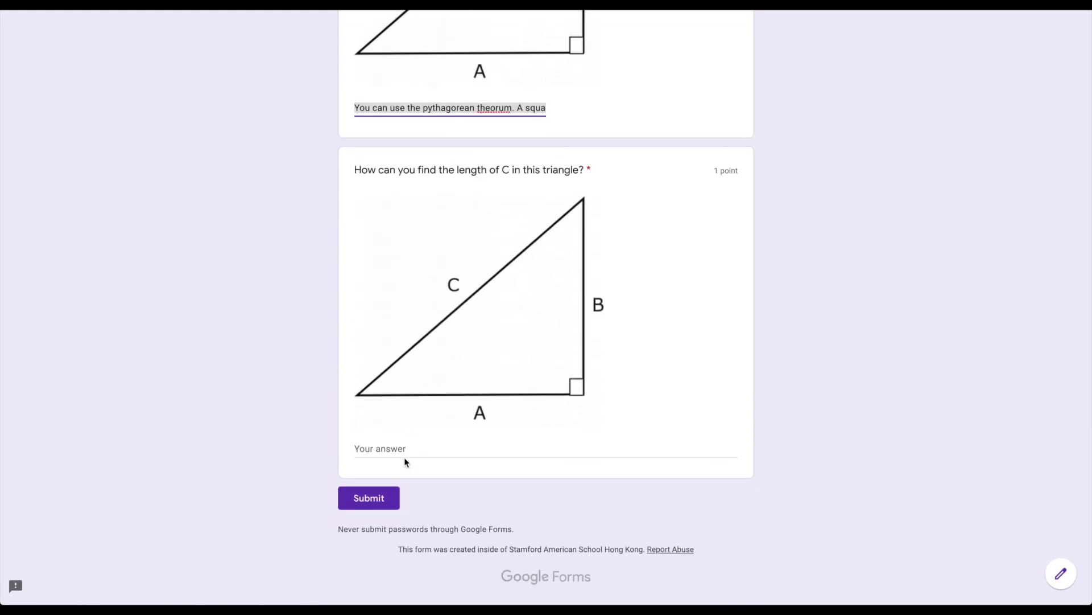
- Paste an answer to the last question, add 'It is one of the most important geometric formulas.', and submit
{"action": "left_click", "coordinate": [397, 446]}
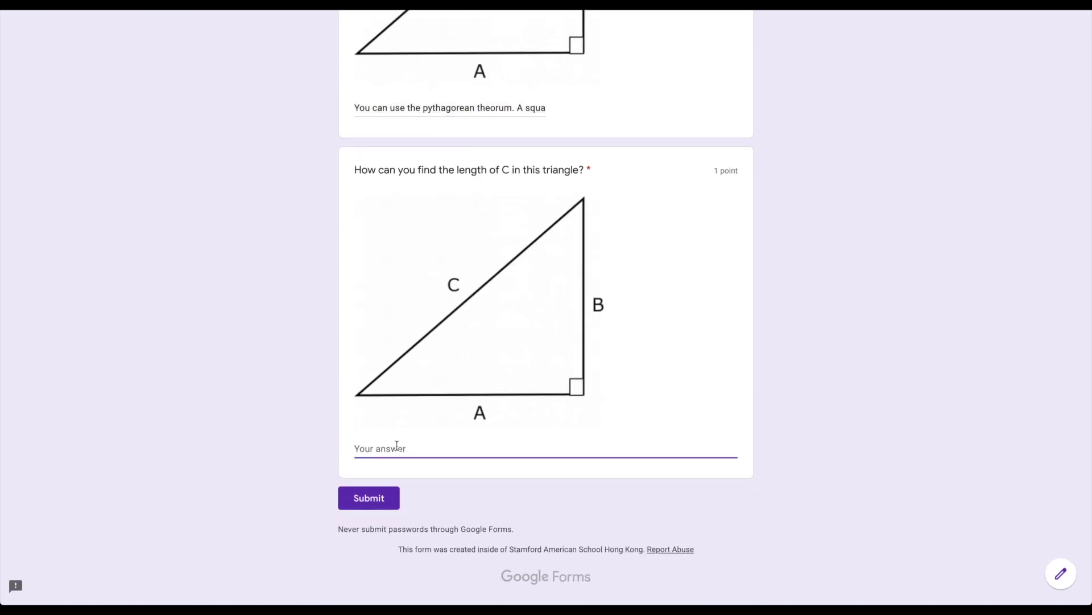
{"action": "type", "text": "You can use the pythagorean theorum. A squared, plus b squared, is equal to c squared."}
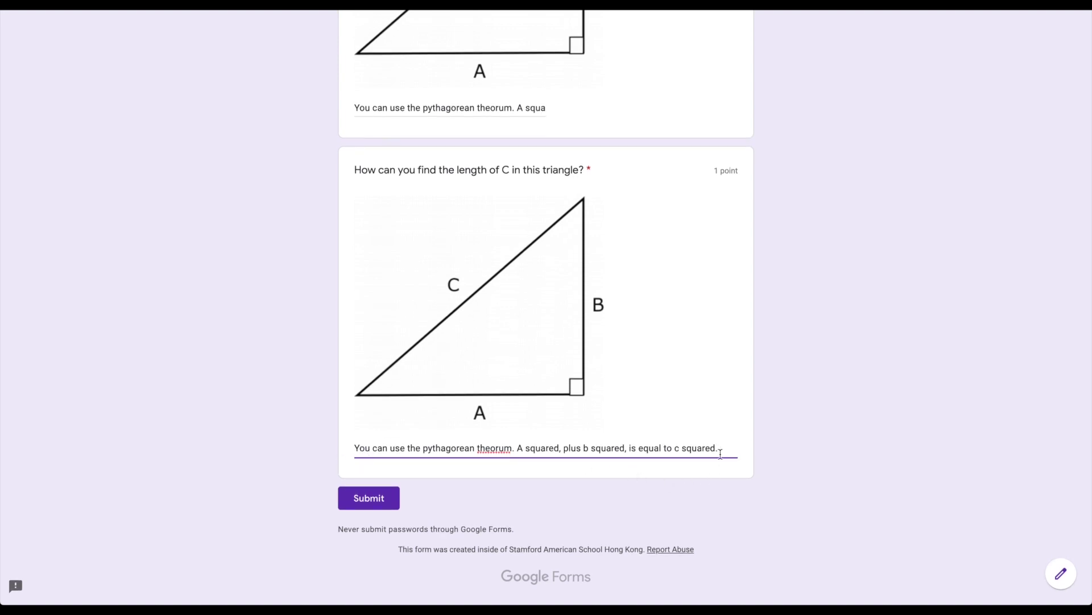
{"action": "type", "text": "It is one of the most important geometric formulas."}
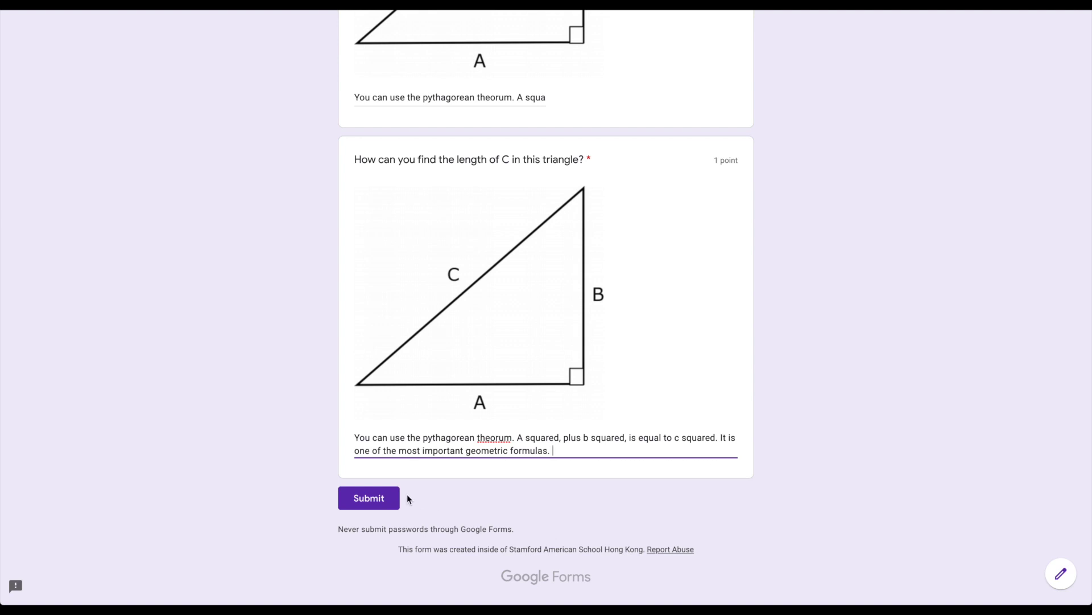
{"action": "left_click", "coordinate": [370, 497]}
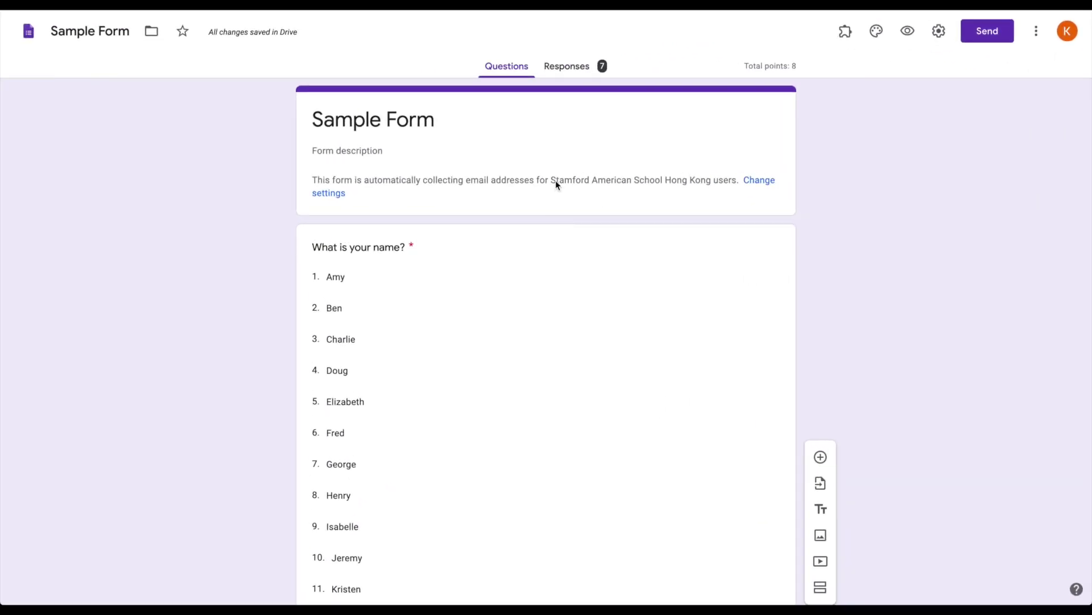
- Review the Responses summary: 7 responses averaging 3.86 of 8, plus per-question charts
{"action": "left_click", "coordinate": [557, 69]}
{"action": "scroll", "coordinate": [296, 253], "scroll_direction": "down", "scroll_amount": 1}
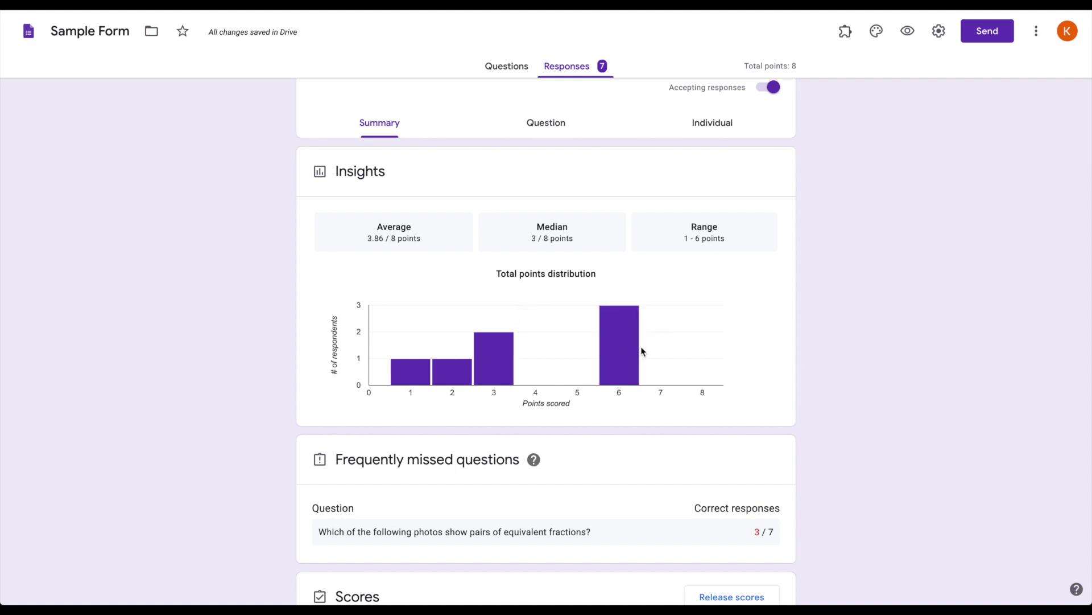
{"action": "mouse_move", "coordinate": [631, 356]}
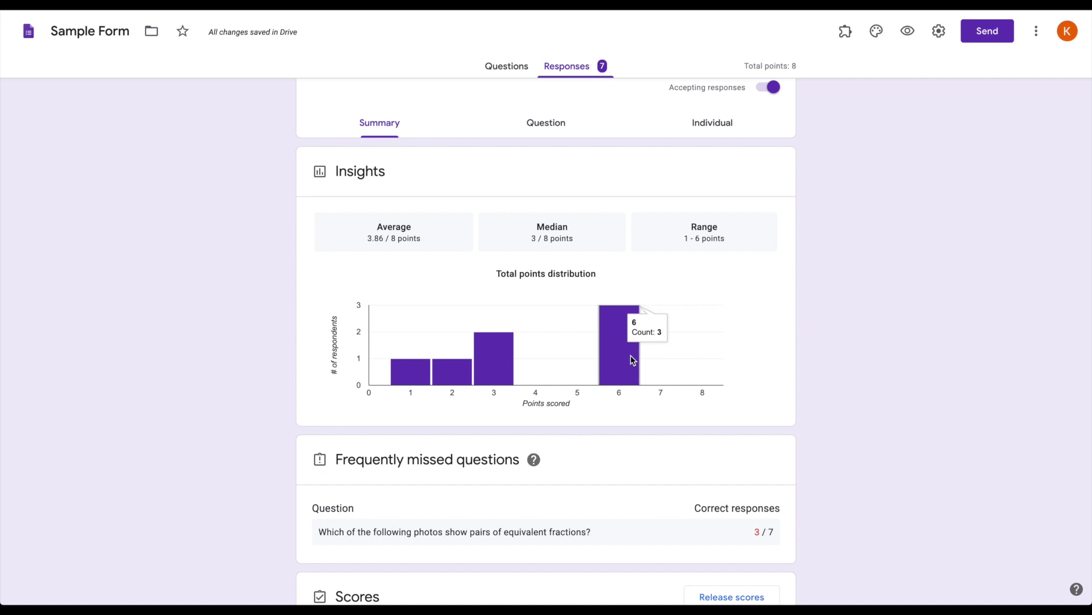
{"action": "scroll", "coordinate": [630, 355], "scroll_direction": "down", "scroll_amount": 8}
{"action": "scroll", "coordinate": [630, 268], "scroll_direction": "down", "scroll_amount": 6}
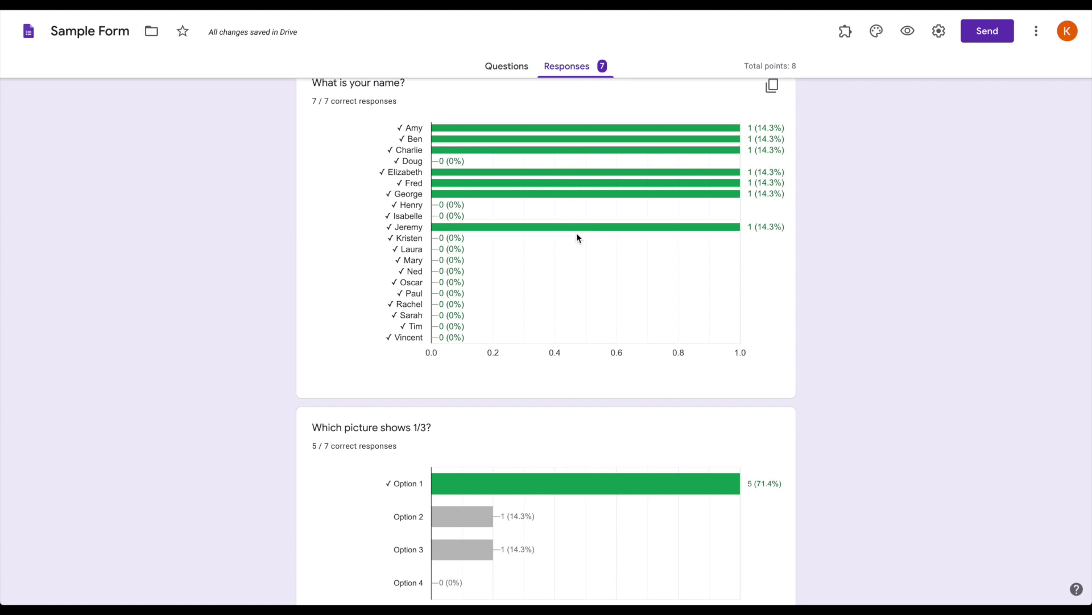
{"action": "scroll", "coordinate": [569, 199], "scroll_direction": "down", "scroll_amount": 5}
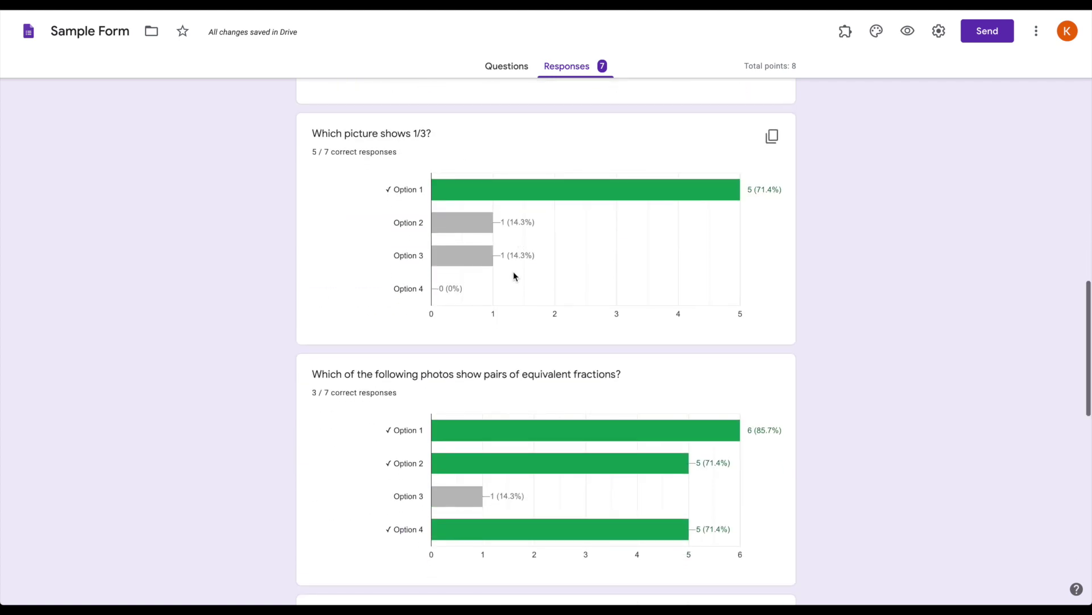
{"action": "scroll", "coordinate": [551, 180], "scroll_direction": "down", "scroll_amount": 3}
{"action": "scroll", "coordinate": [512, 242], "scroll_direction": "up", "scroll_amount": 2}
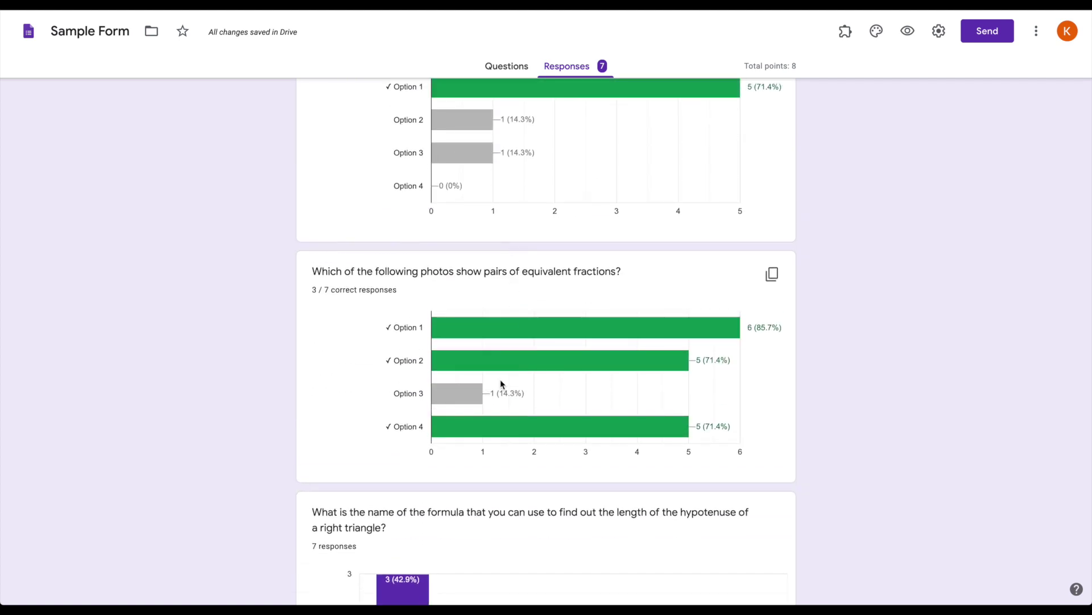
{"action": "scroll", "coordinate": [513, 329], "scroll_direction": "down", "scroll_amount": 4}
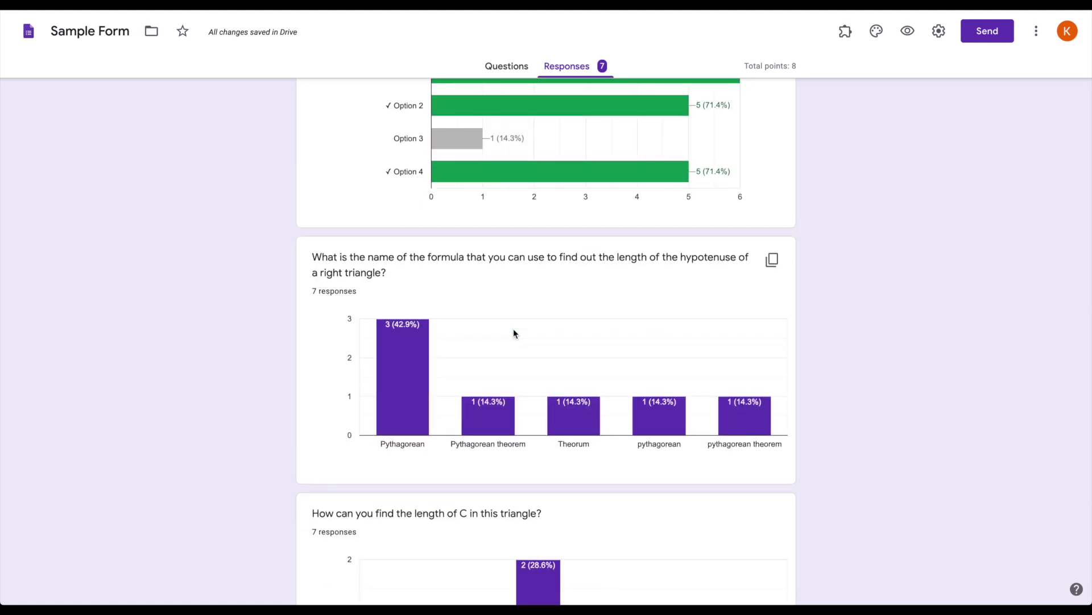
{"action": "scroll", "coordinate": [513, 329], "scroll_direction": "down", "scroll_amount": 3}
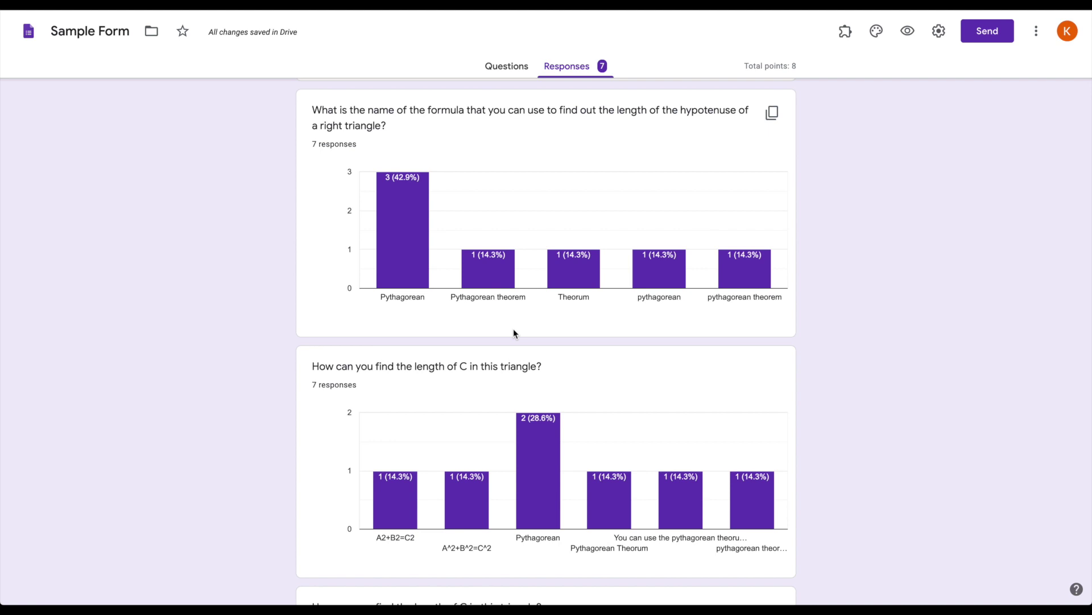
{"action": "mouse_move", "coordinate": [416, 274]}
{"action": "mouse_move", "coordinate": [760, 277]}
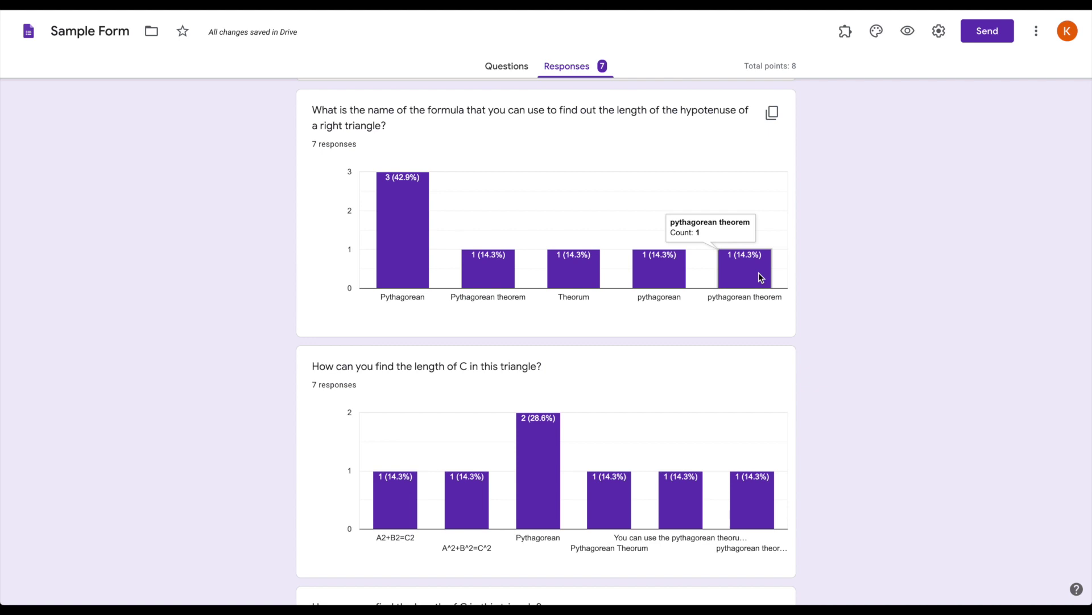
{"action": "scroll", "coordinate": [760, 277], "scroll_direction": "down", "scroll_amount": 1}
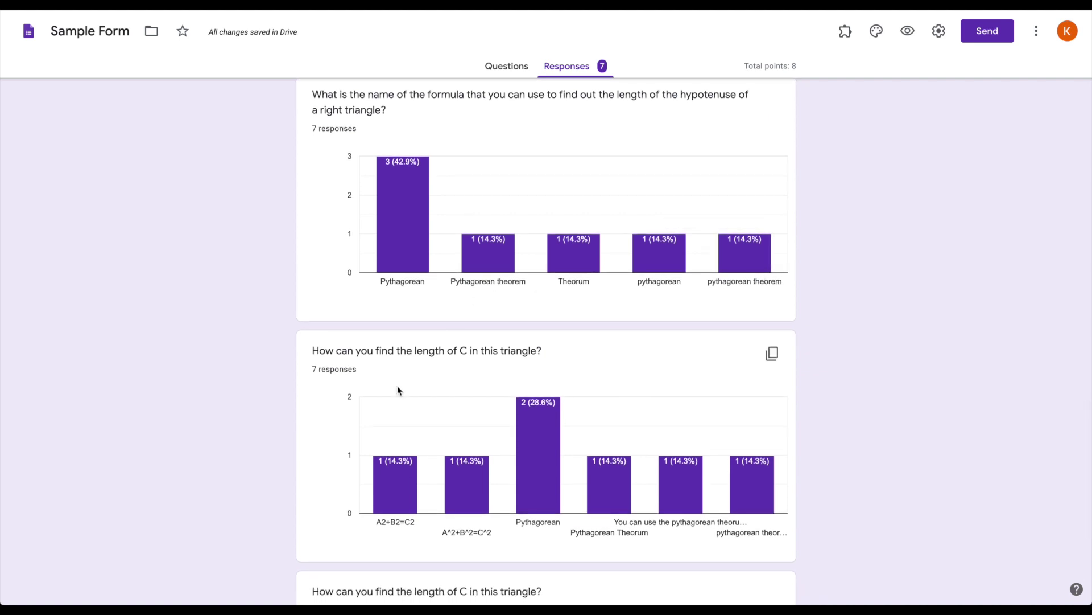
{"action": "mouse_move", "coordinate": [401, 485]}
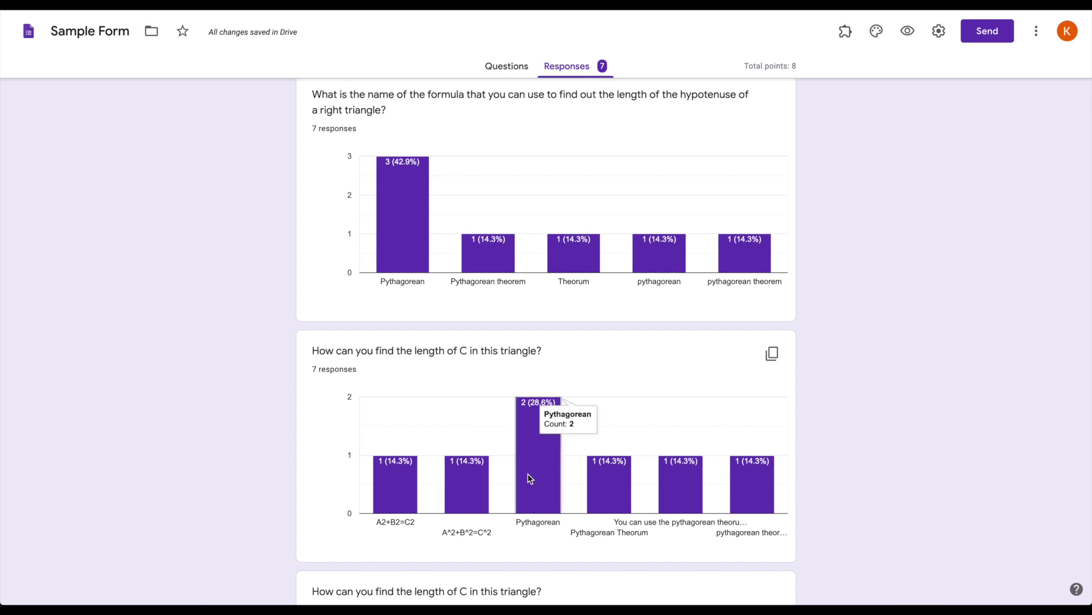
{"action": "mouse_move", "coordinate": [621, 499]}
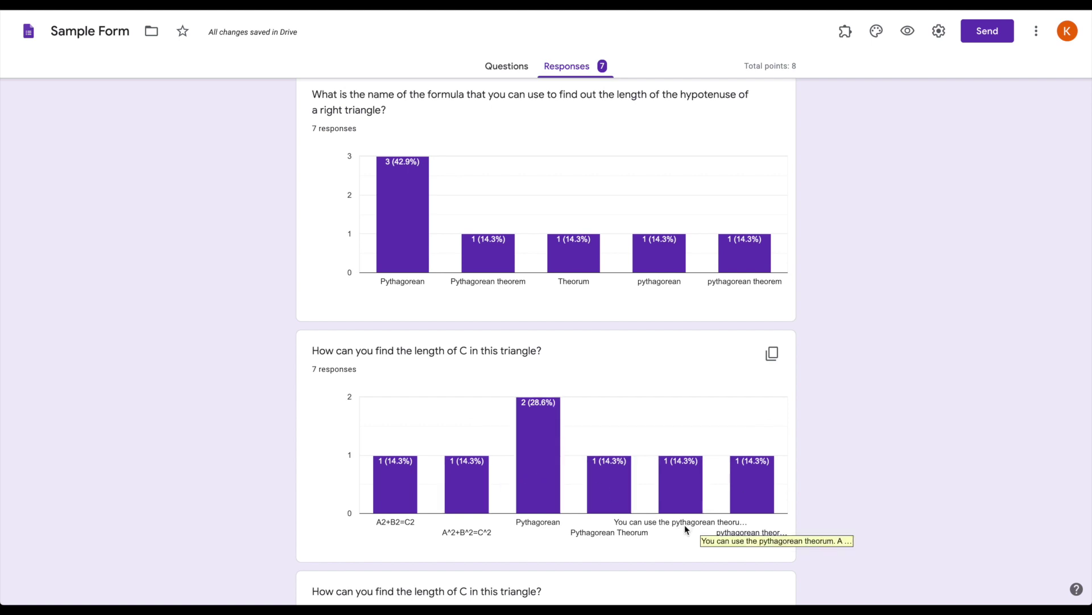
{"action": "scroll", "coordinate": [313, 352], "scroll_direction": "down", "scroll_amount": 5}
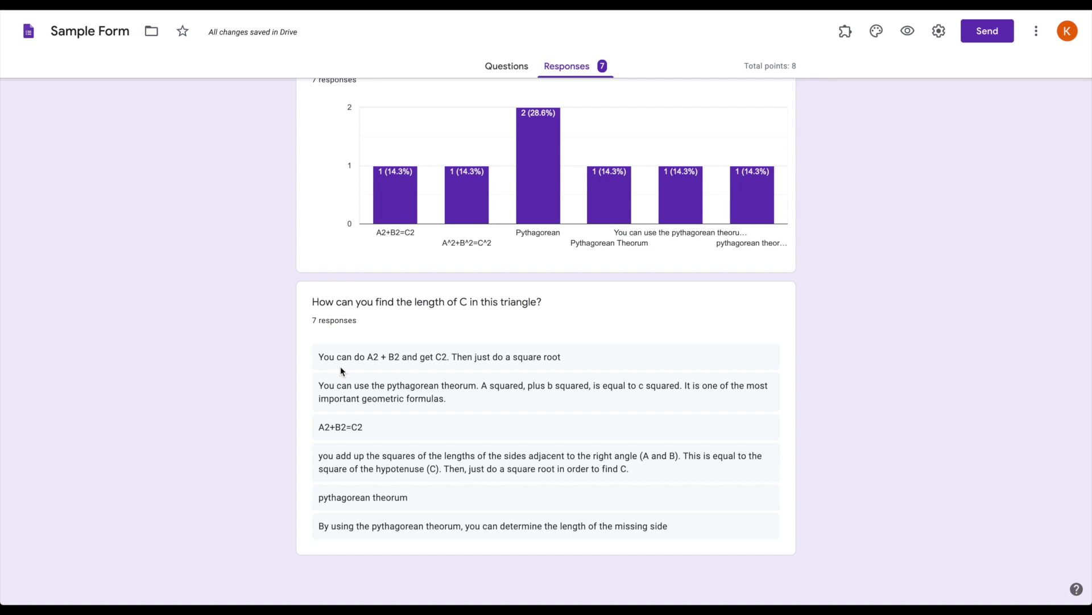
{"action": "scroll", "coordinate": [683, 425], "scroll_direction": "up", "scroll_amount": 3}
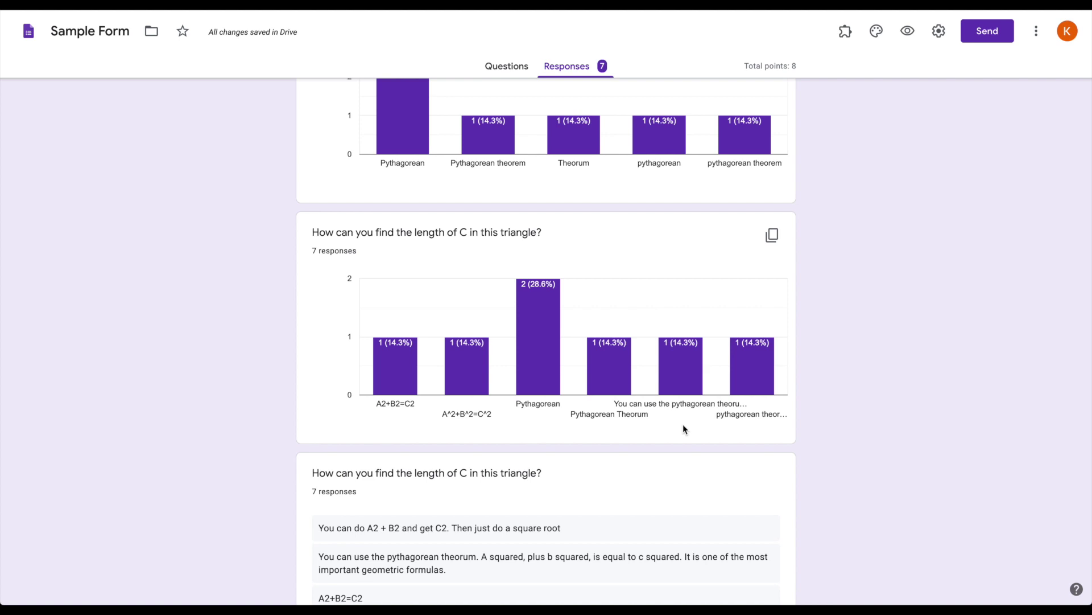
- In the Question view, mark the length-of-C answers 'Pythagorean' and 'Pythagorean Theorum' correct
{"action": "scroll", "coordinate": [684, 427], "scroll_direction": "up", "scroll_amount": 20}
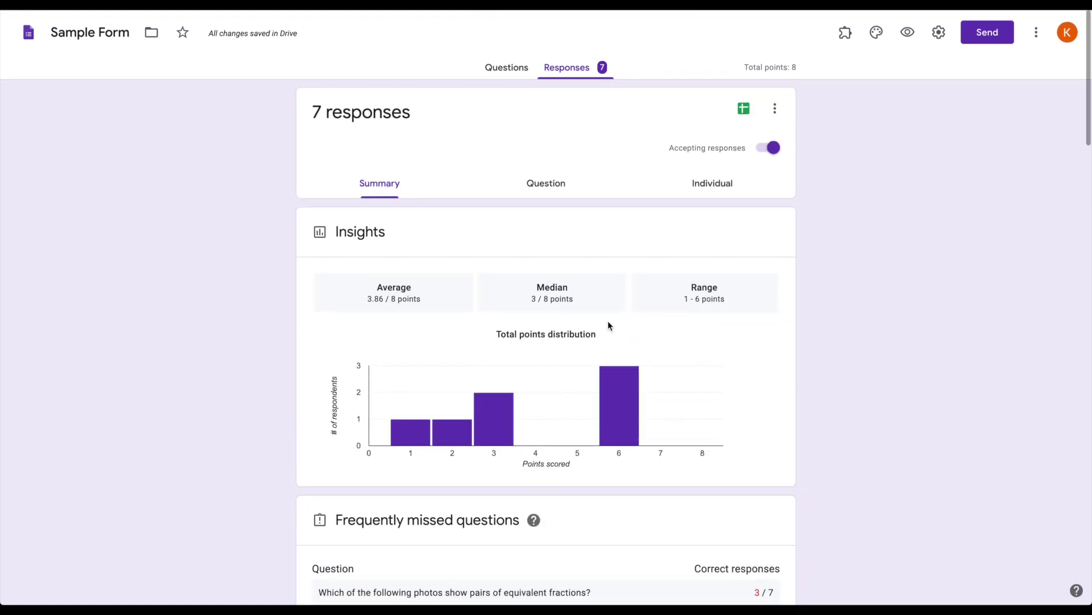
{"action": "left_click", "coordinate": [562, 188]}
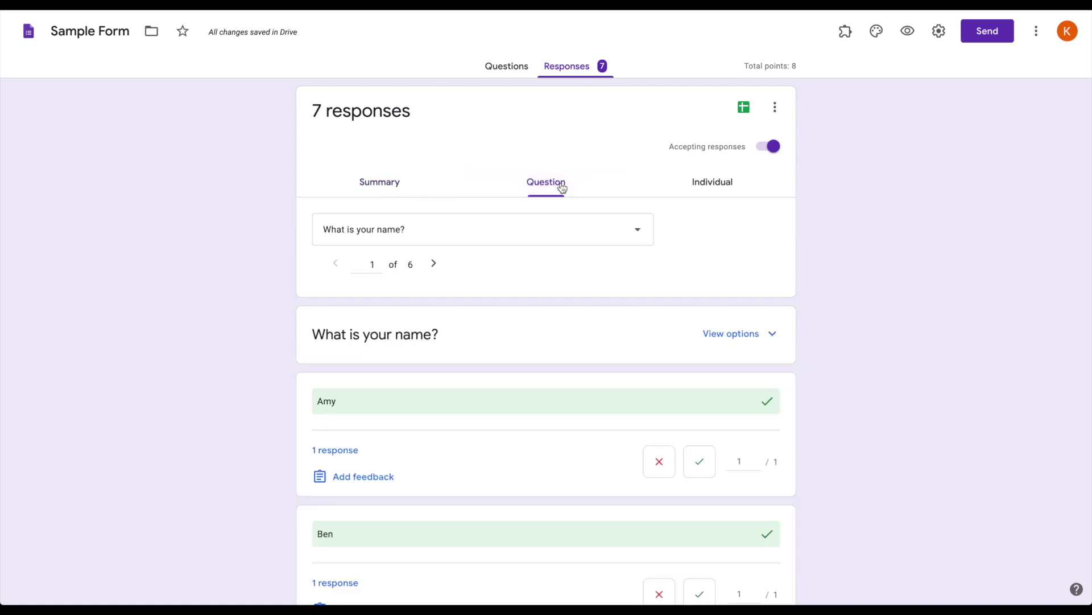
{"action": "left_click", "coordinate": [544, 241]}
{"action": "left_click", "coordinate": [532, 383]}
{"action": "scroll", "coordinate": [532, 361], "scroll_direction": "down", "scroll_amount": 5}
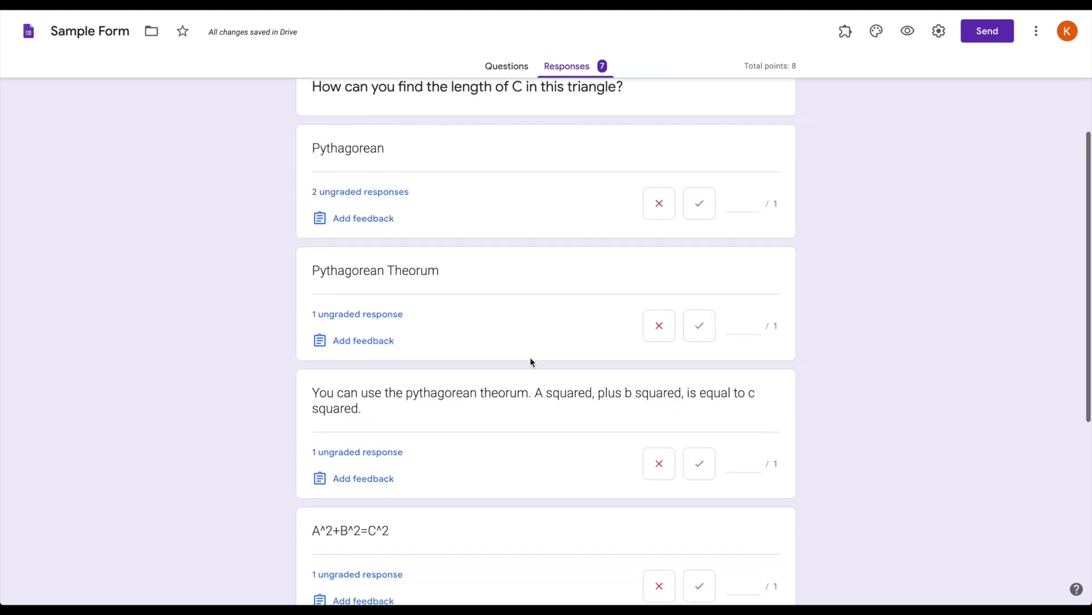
{"action": "left_click", "coordinate": [704, 212]}
{"action": "scroll", "coordinate": [704, 213], "scroll_direction": "down", "scroll_amount": 2}
{"action": "left_click", "coordinate": [704, 215]}
{"action": "left_click", "coordinate": [705, 371]}
- Mark the 'A^2+B^2=C^2' and 'A2+B2=C2' answers correct and save the grades
{"action": "scroll", "coordinate": [704, 372], "scroll_direction": "down", "scroll_amount": 4}
{"action": "scroll", "coordinate": [704, 376], "scroll_direction": "down", "scroll_amount": 1}
{"action": "left_click", "coordinate": [700, 250]}
{"action": "left_click", "coordinate": [701, 371]}
{"action": "scroll", "coordinate": [702, 370], "scroll_direction": "down", "scroll_amount": 2}
{"action": "left_click", "coordinate": [700, 461]}
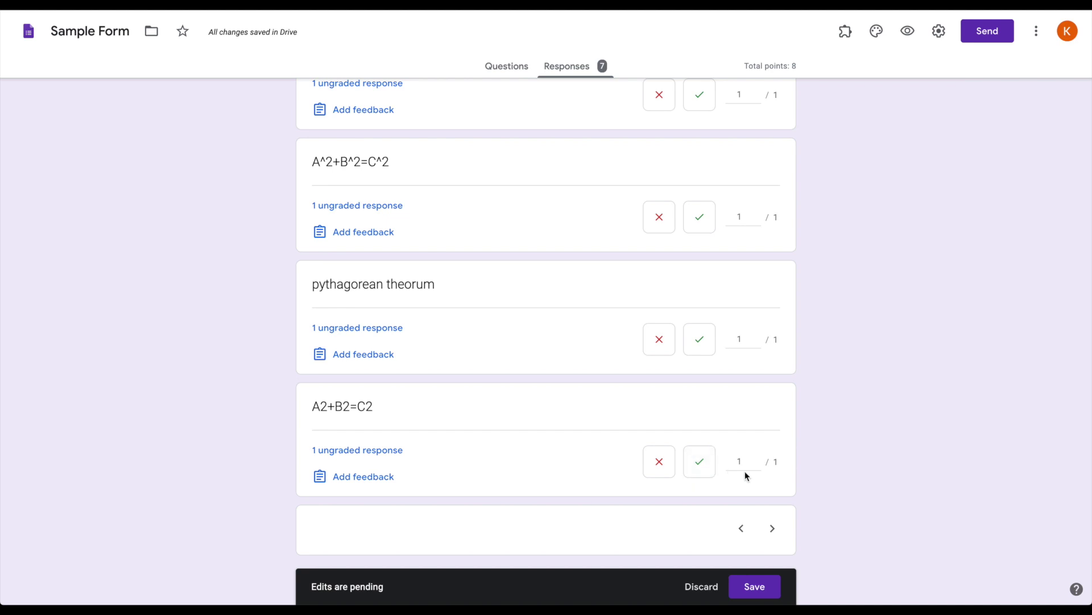
{"action": "left_click", "coordinate": [758, 585]}
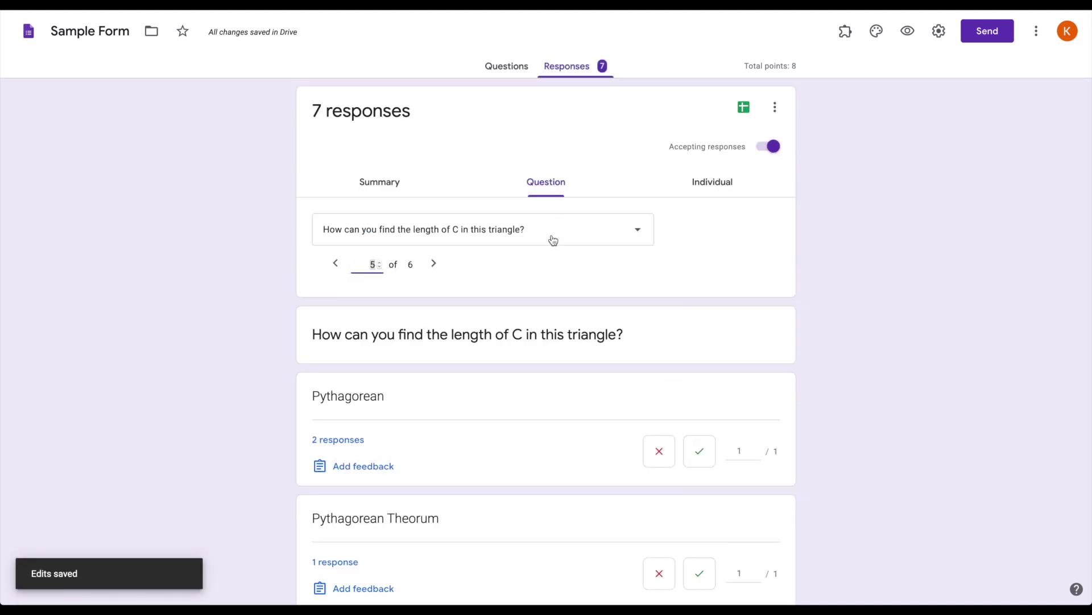
- Grade and save the paragraph length-of-C answers, then return to the Summary
{"action": "left_click", "coordinate": [433, 263]}
{"action": "scroll", "coordinate": [609, 356], "scroll_direction": "down", "scroll_amount": 1}
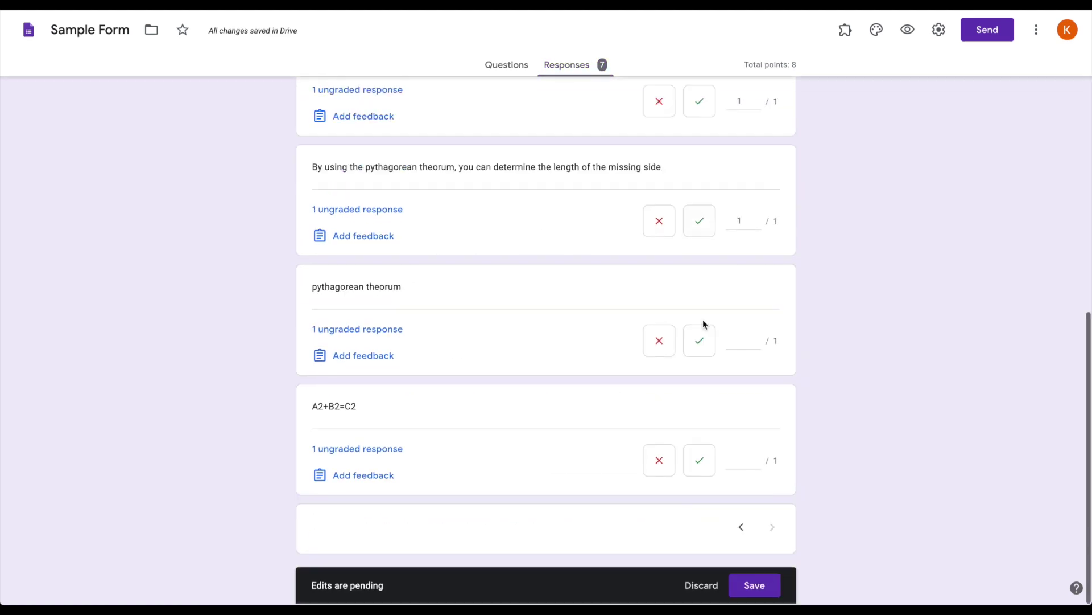
{"action": "left_click", "coordinate": [754, 582]}
{"action": "left_click", "coordinate": [407, 188]}
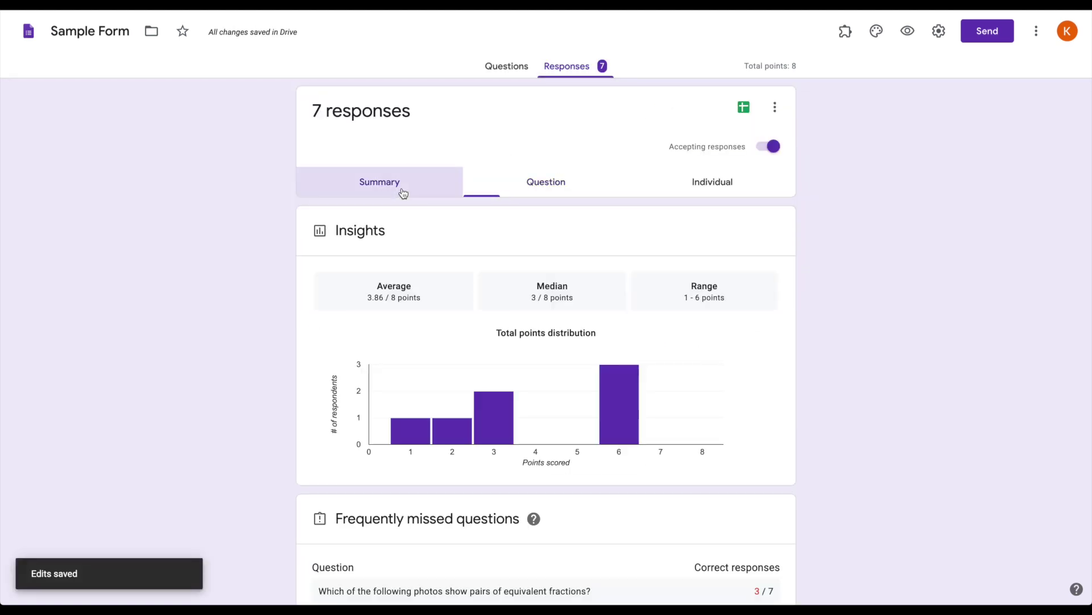